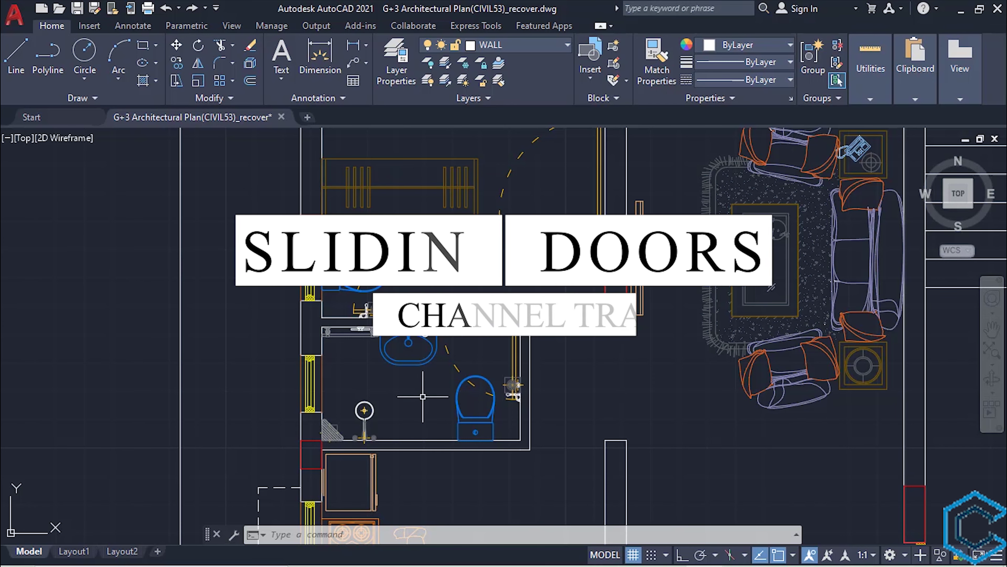
Step: Erase the hinged door from the lower bathroom's opening and stretch the partition wall's upper line to the wall's end corner
left_click(452, 357)
key("Delete")
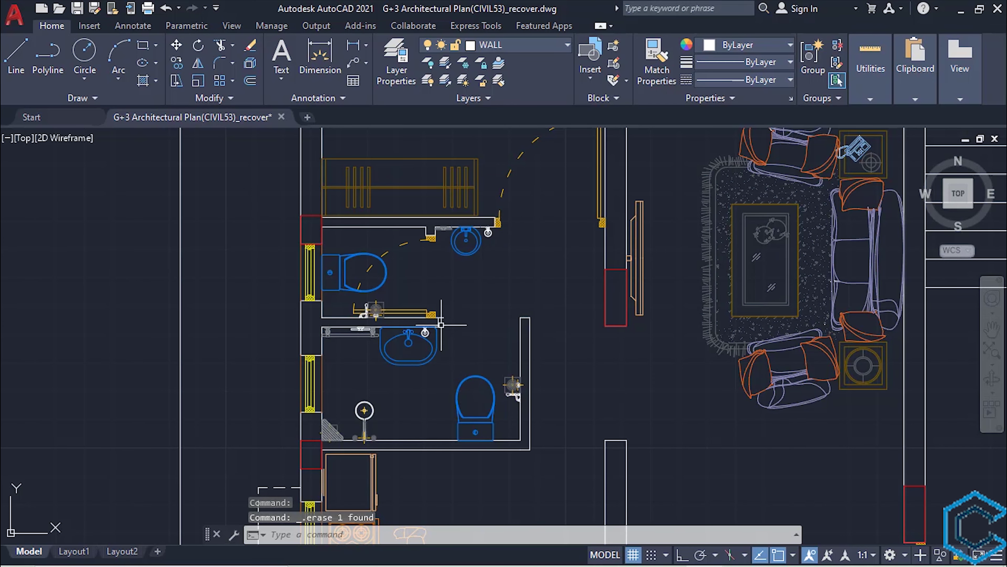
scroll(441, 324, "up", 2)
left_click(450, 304)
left_click(430, 317)
left_click(436, 312)
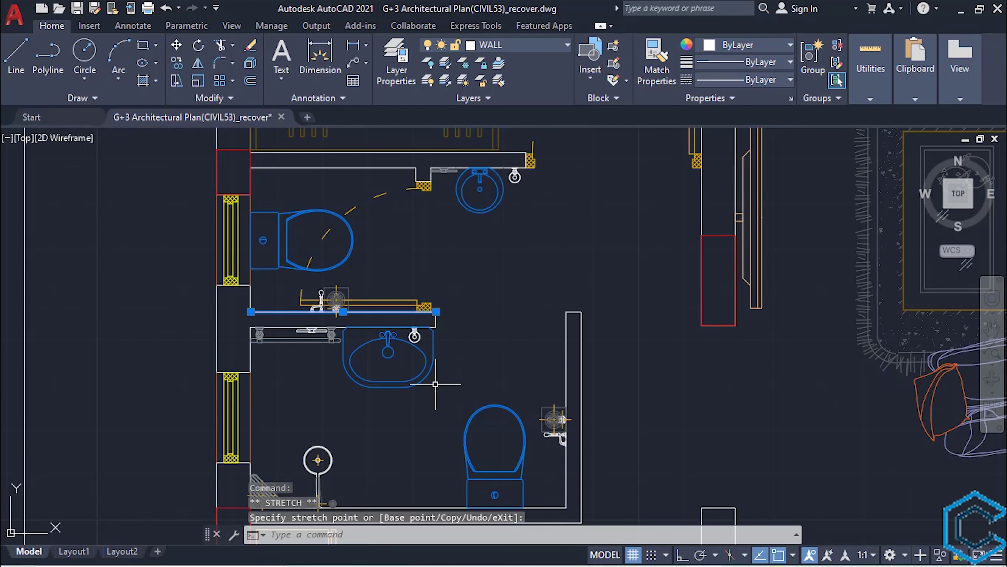
key("Escape")
middle_click_drag(403, 431, 410, 392)
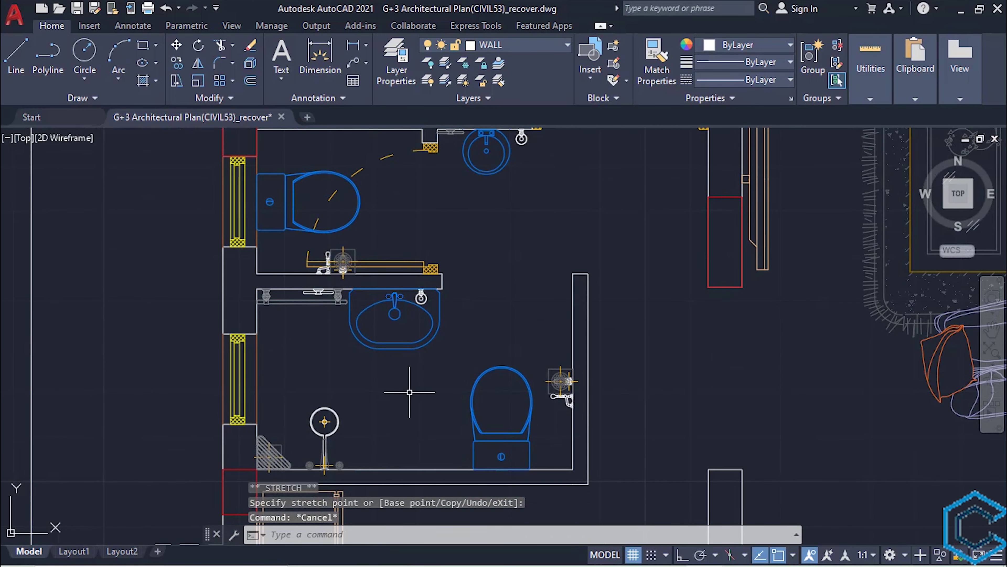
Step: Draw a door panel rectangle 2'6" long and 1.2" wide in the lower bathroom, using the Dimensions option
type("rec")
key("Return")
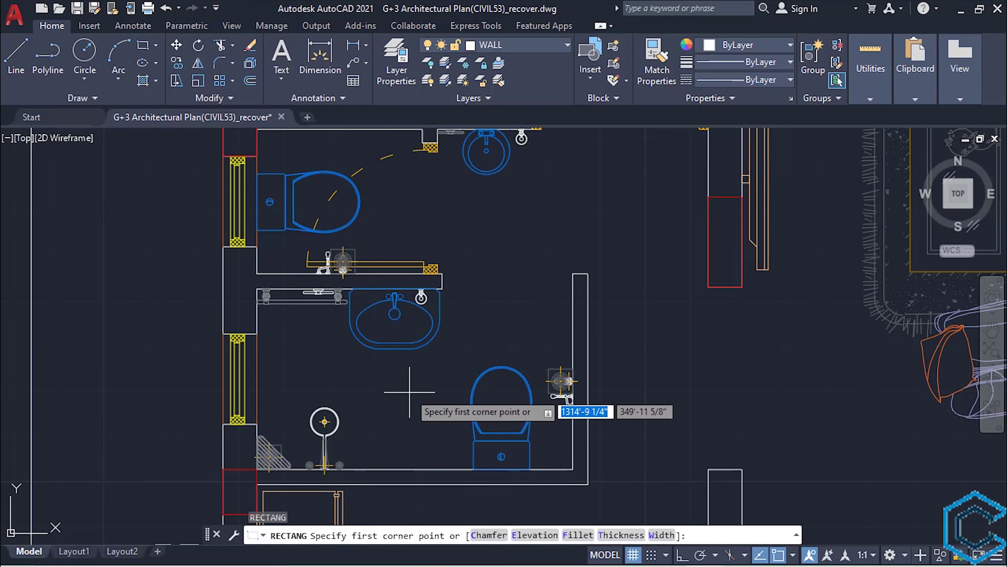
left_click(389, 384)
right_click(429, 405)
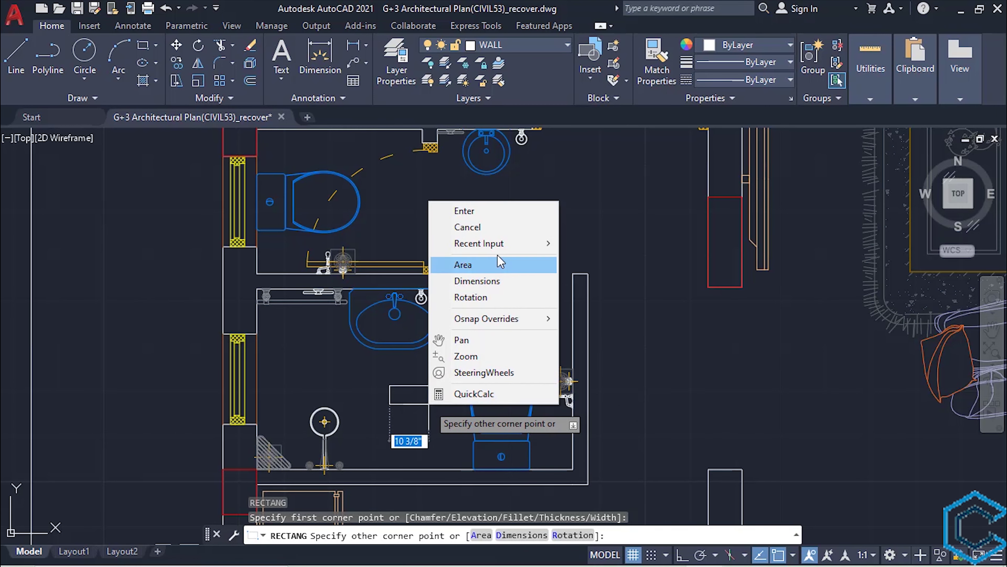
left_click(496, 281)
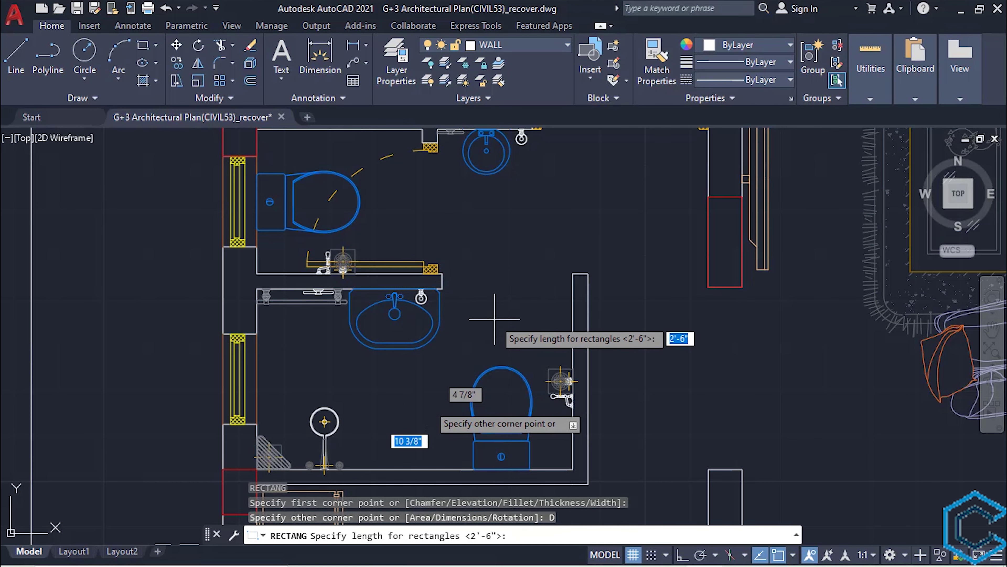
type("2'6\"")
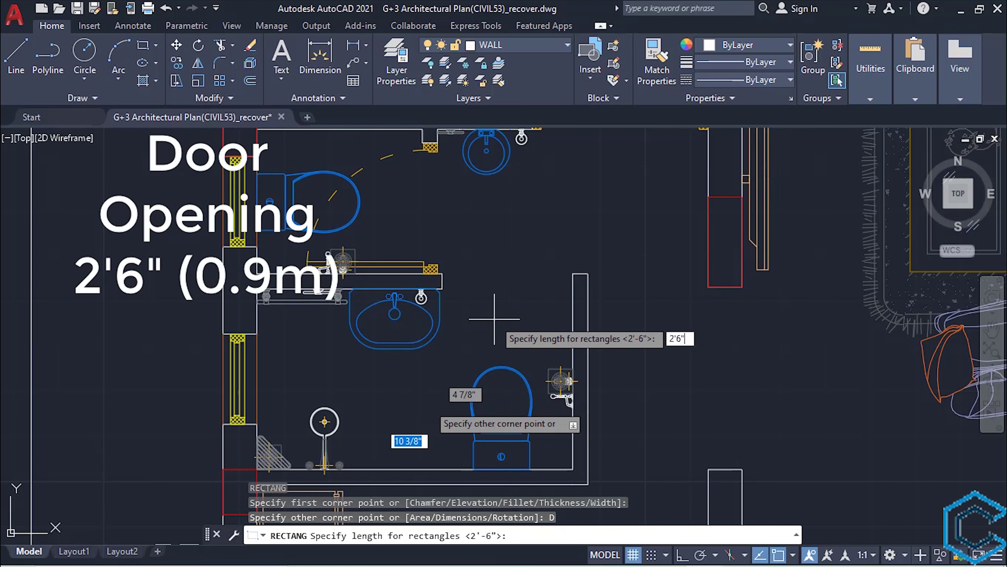
key("Return")
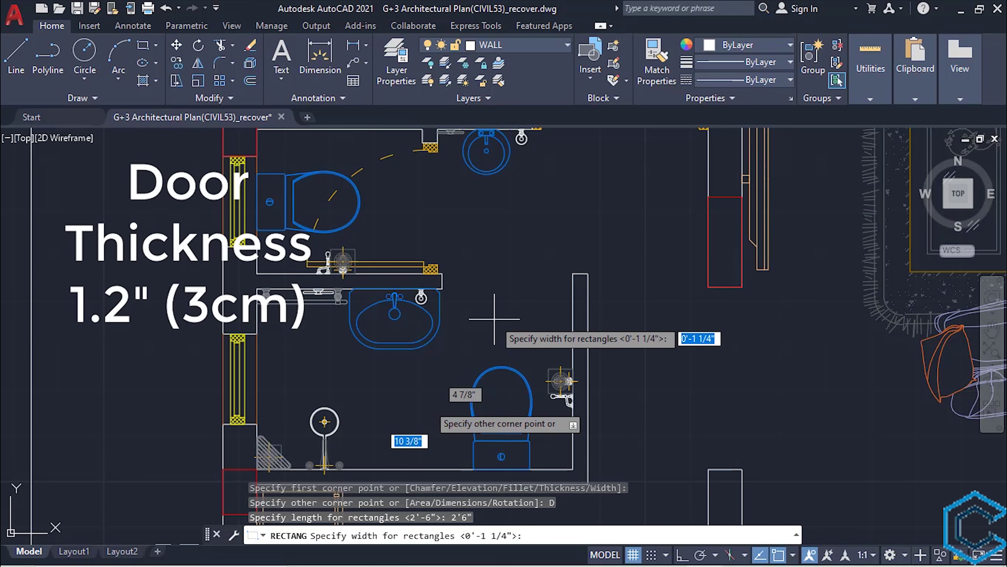
type("1.2\"")
key("Return")
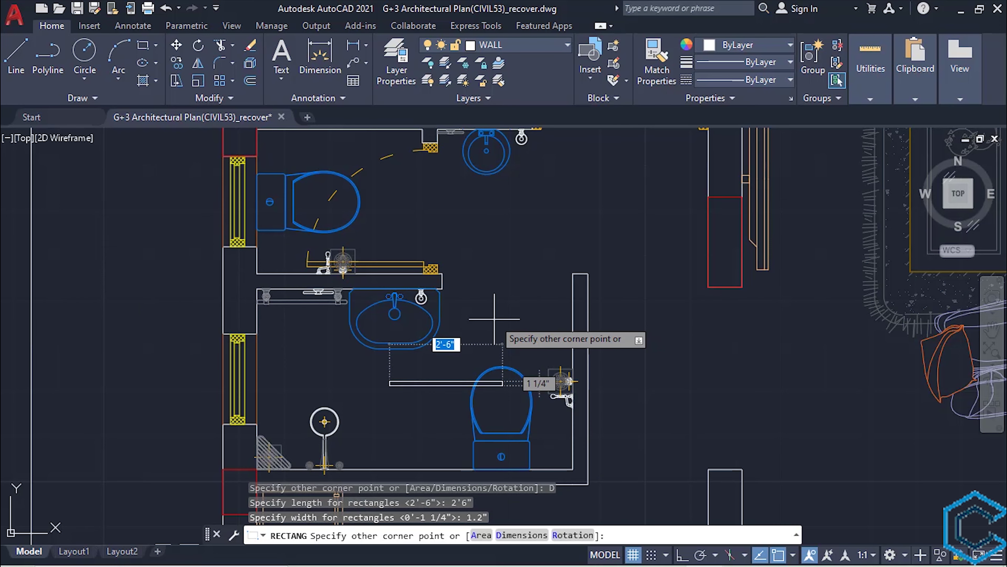
scroll(502, 394, "up", 2)
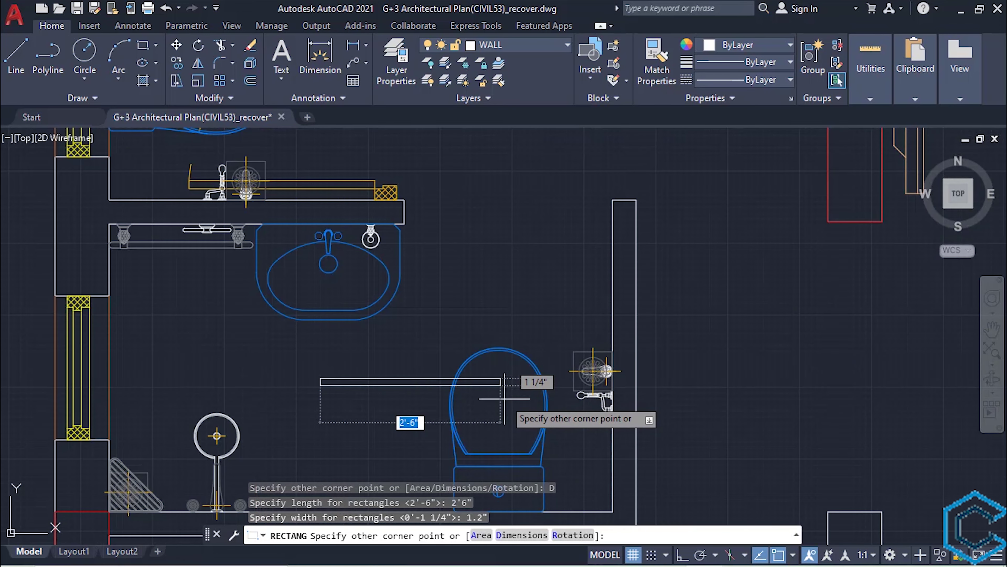
left_click(525, 322)
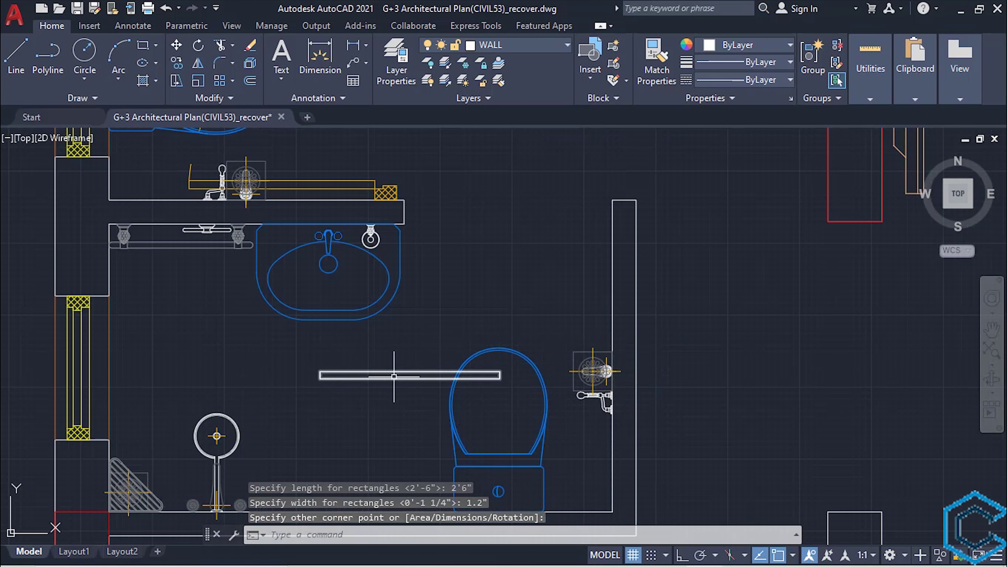
Step: Move the door panel so its lower-right corner meets the upper-left corner of the bathroom's vertical wall
left_click(411, 352)
left_click(374, 396)
left_click(177, 45)
scroll(501, 364, "up", 4)
left_click(504, 381)
scroll(524, 349, "down", 4)
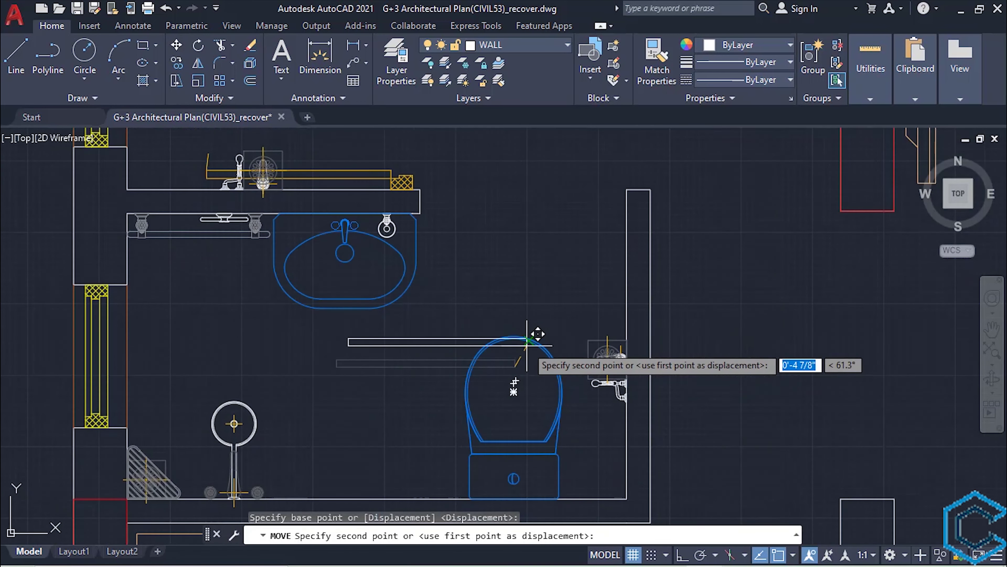
scroll(484, 367, "up", 5)
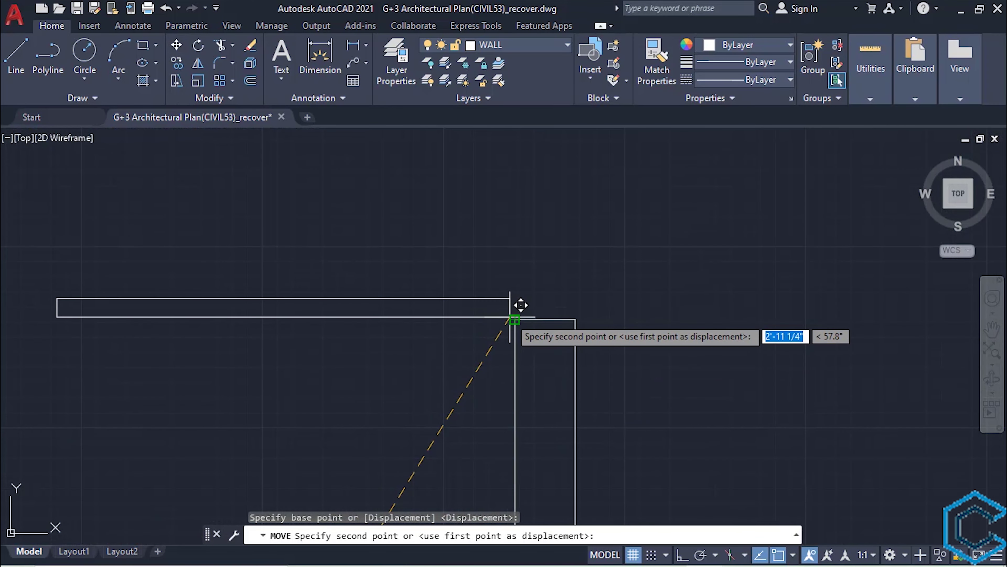
left_click(516, 319)
scroll(440, 390, "down", 3)
scroll(440, 389, "down", 2)
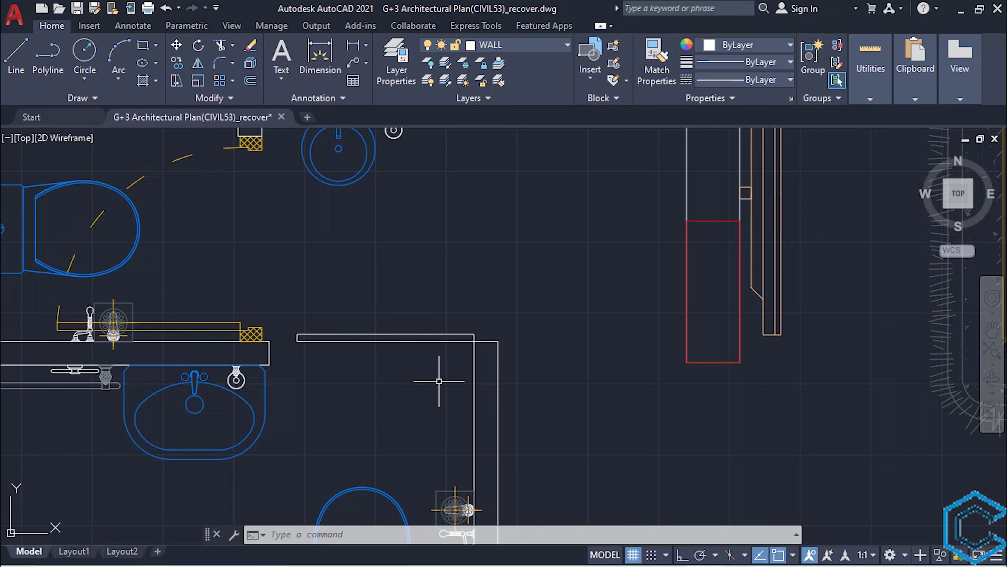
Step: Mirror the door panel about a vertical line through its right end, keeping the source object
left_click(417, 338)
left_click(389, 313)
left_click(198, 62)
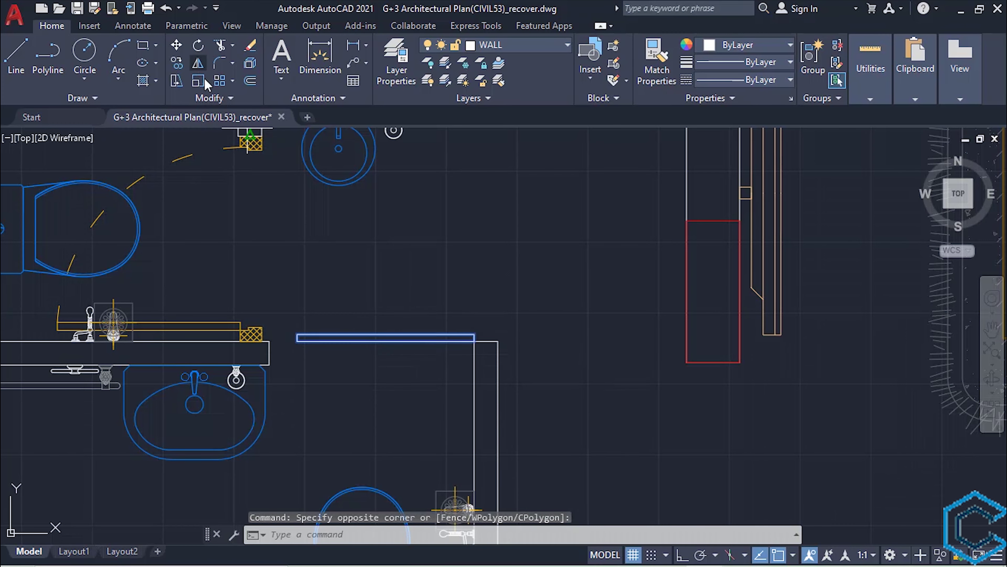
left_click(474, 337)
left_click(478, 256)
left_click(508, 310)
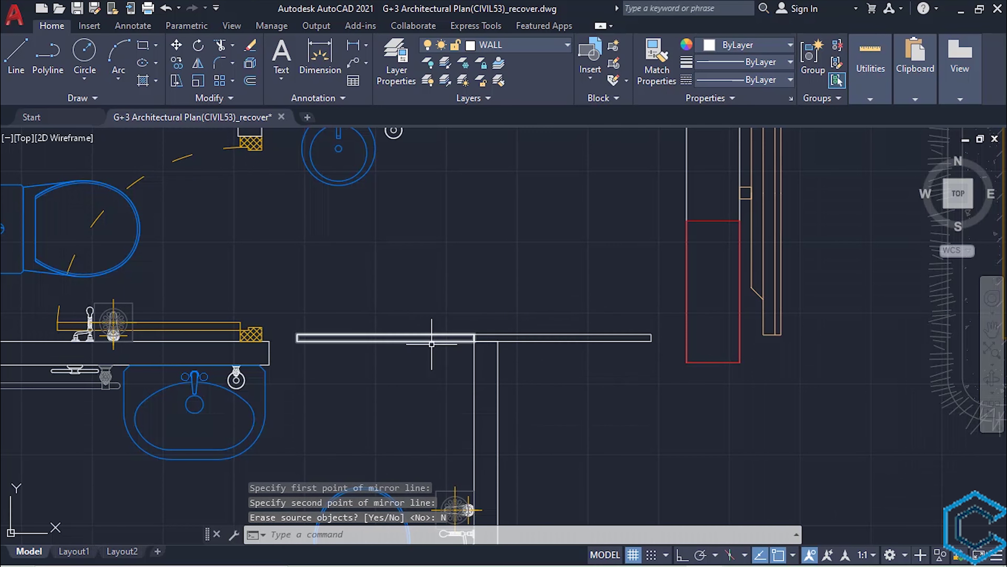
Step: Assign both door panels to the DOORS layer
left_click(566, 309)
left_click(463, 325)
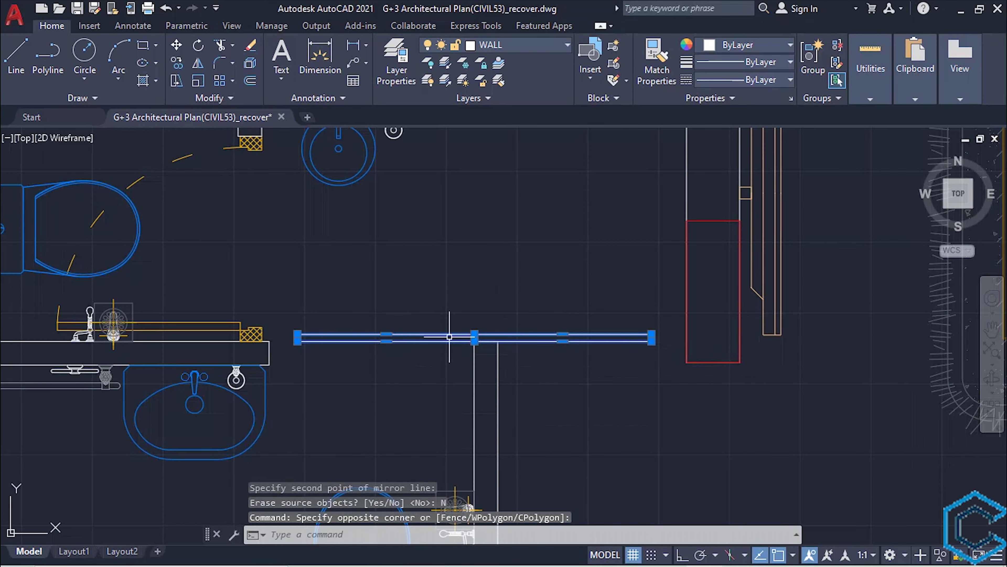
left_click(530, 47)
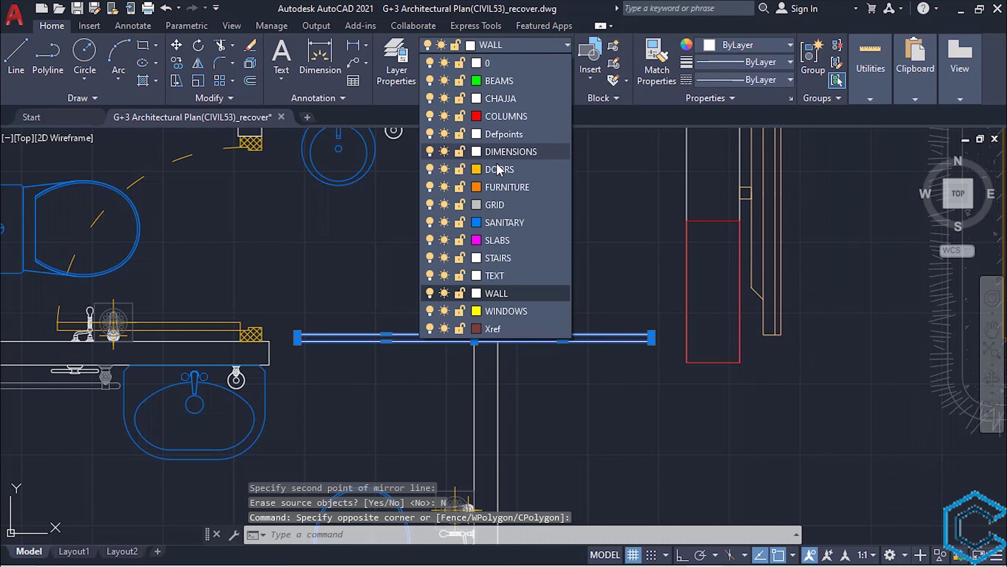
left_click(512, 150)
key("Escape")
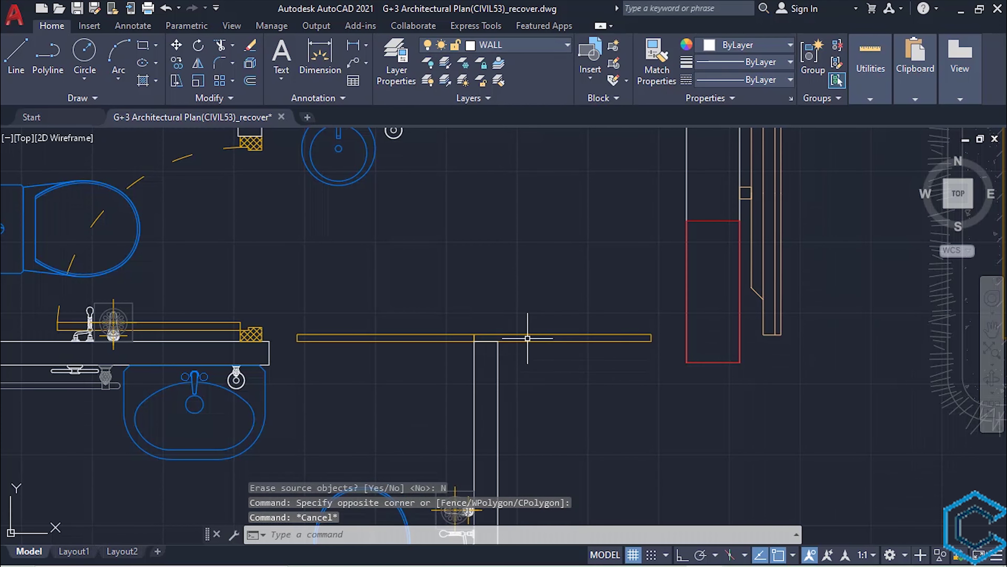
Step: Set the linetype of the mirrored door panel to DASHED
left_click(526, 341)
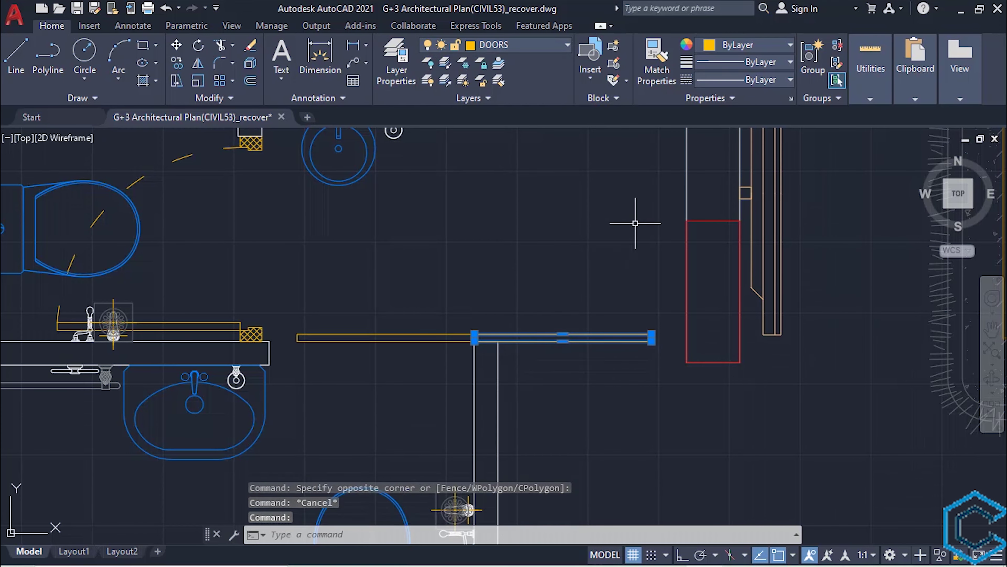
left_click(784, 81)
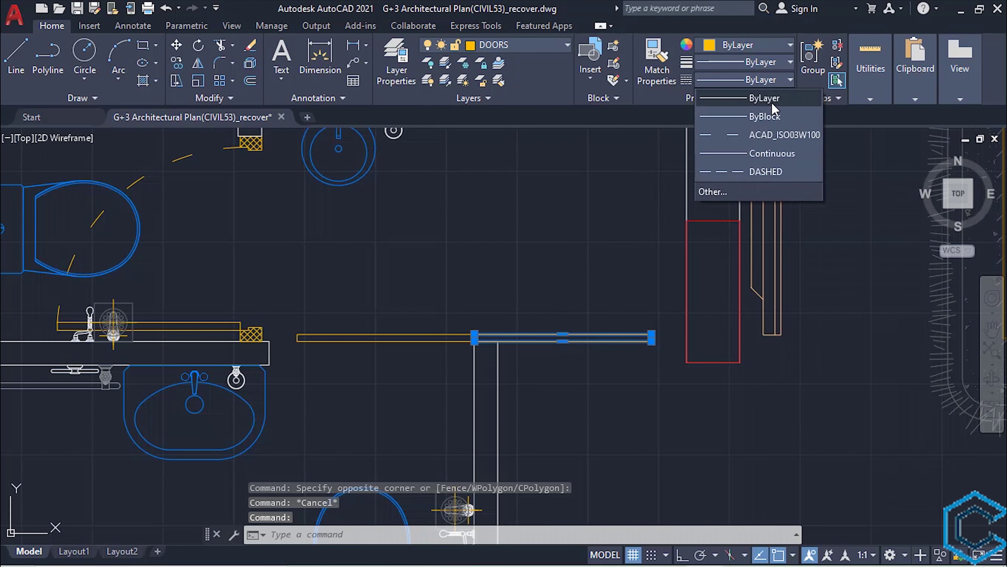
left_click(779, 173)
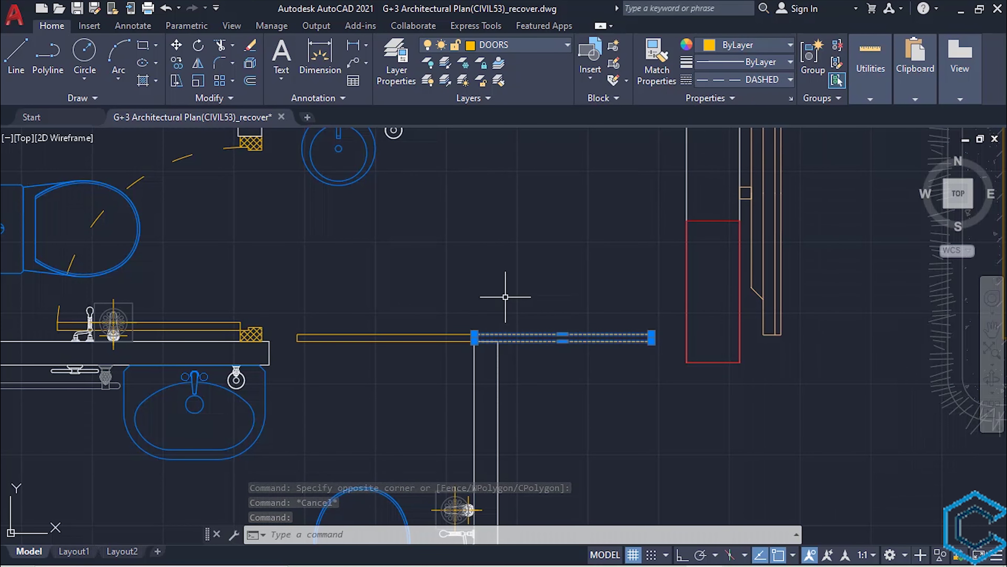
key("Escape")
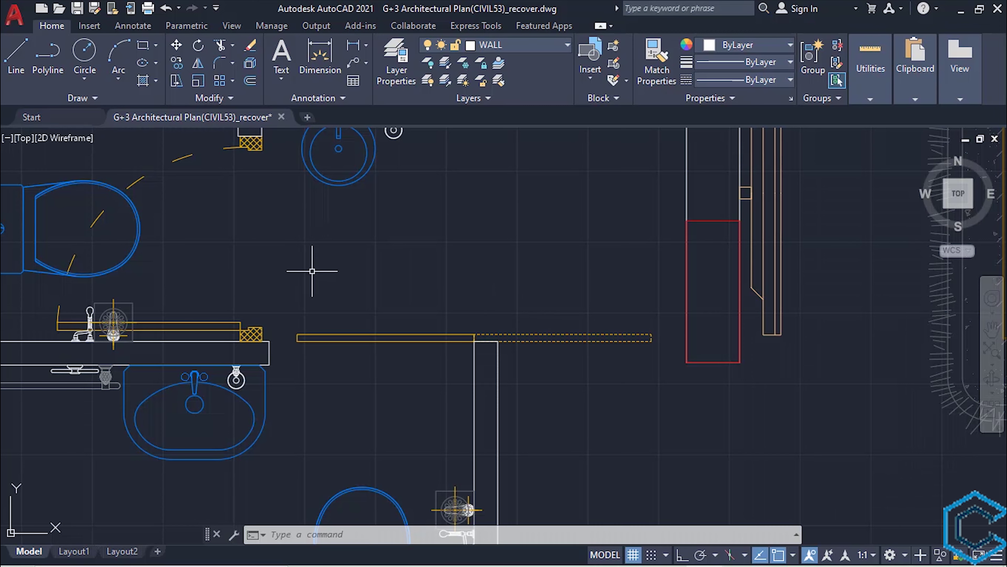
Step: Draw a channel end rectangle 1.3" long and 2.4" wide above the door panels, using the Dimensions option
type("rec")
key("Return")
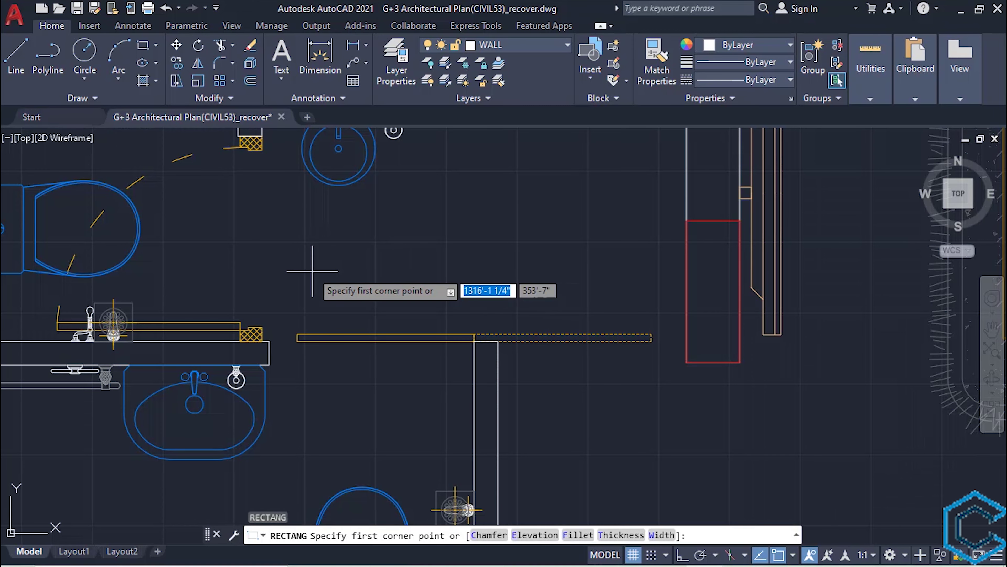
left_click(304, 255)
right_click(335, 280)
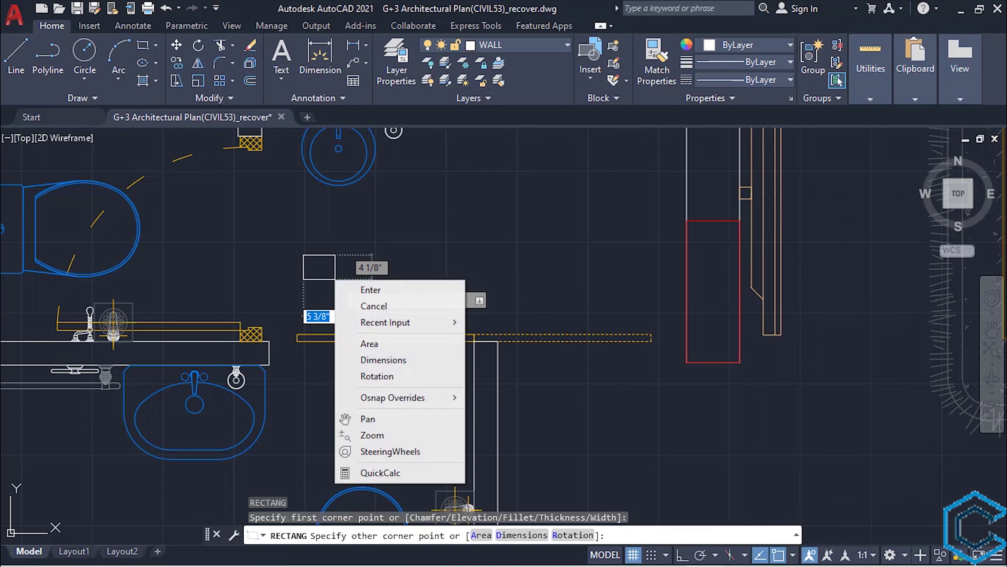
left_click(399, 364)
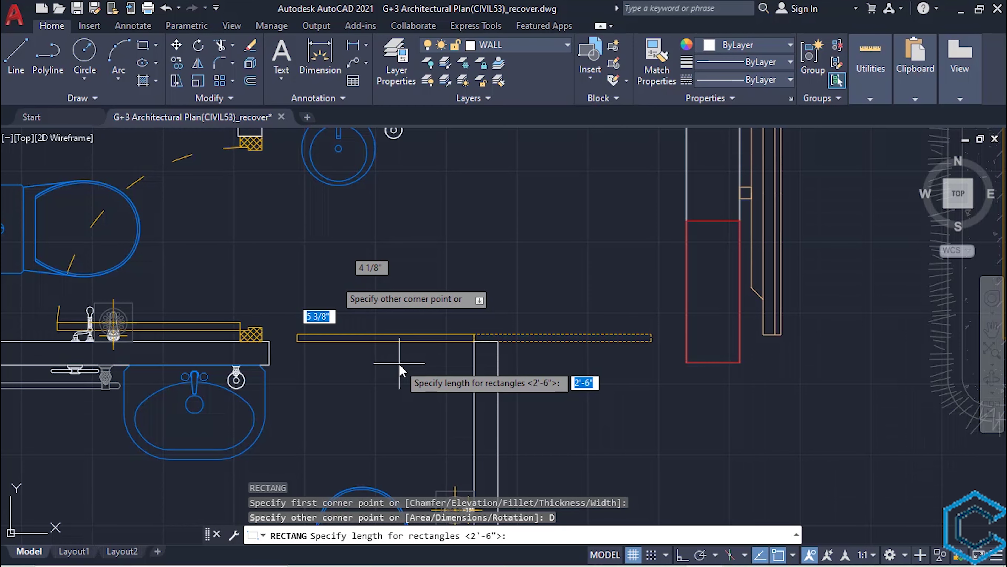
type("1.3\"")
key("Return")
type("2.5")
key("Return")
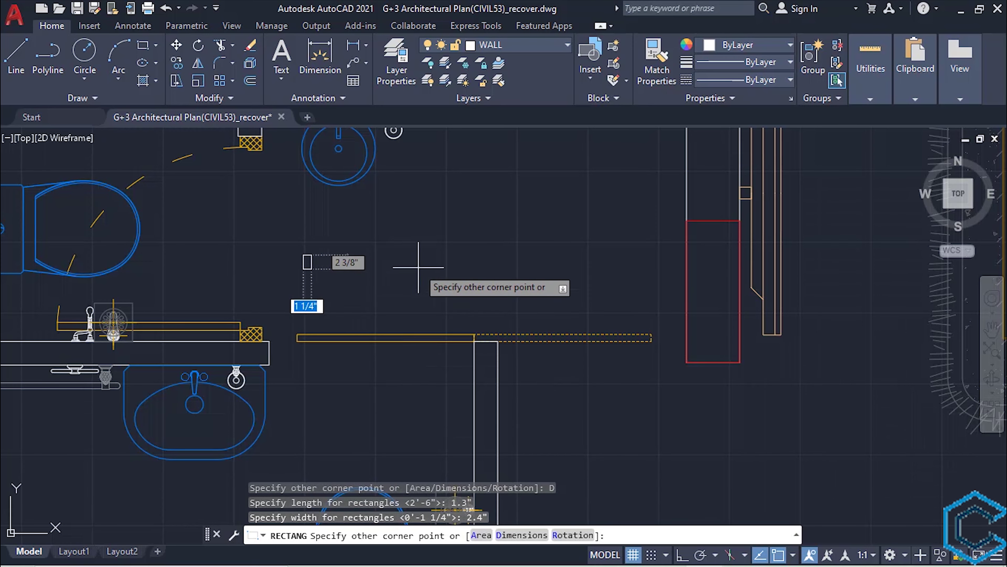
left_click(411, 265)
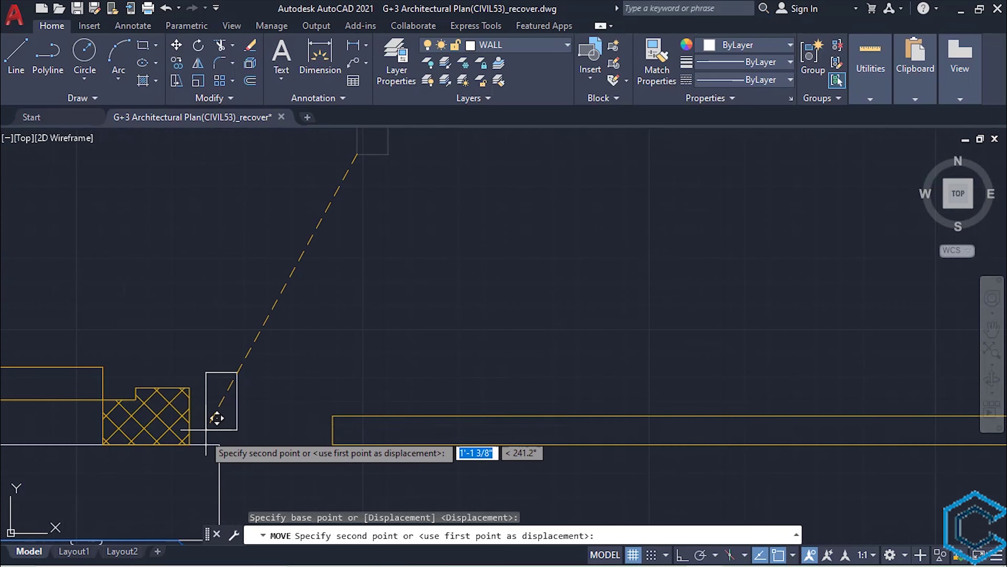
Step: Move the small rectangle onto the partition wall's end, against the lower-right corner of the hatched door frame
left_click(190, 445)
scroll(262, 444, "down", 1)
middle_click_drag(261, 444, 303, 395)
scroll(303, 392, "down", 1)
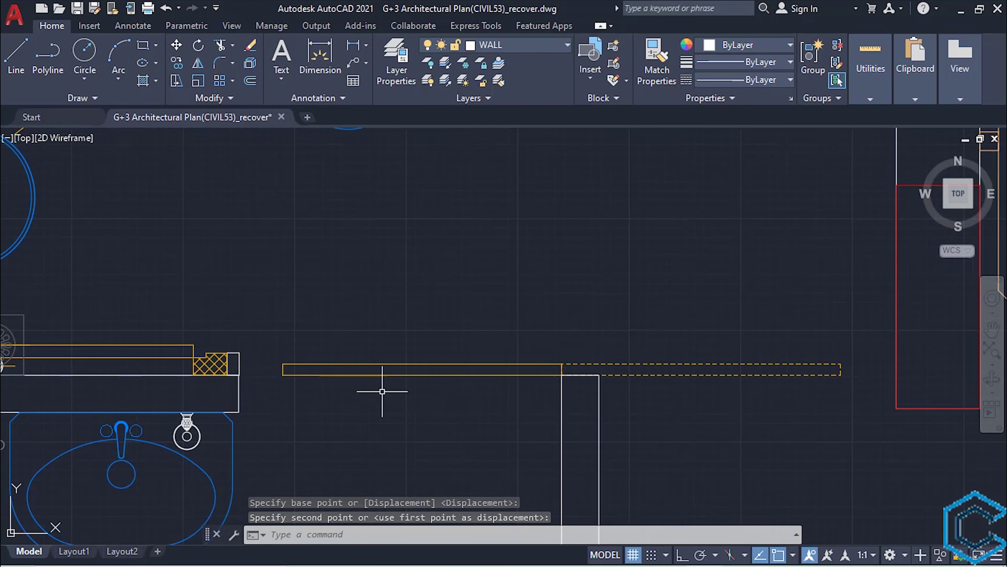
Step: Mirror the small rectangle about a vertical line through the joint between the two door panels, with Ortho on and keeping the source
left_click(239, 365)
left_click(198, 63)
key("F8")
left_click(553, 207)
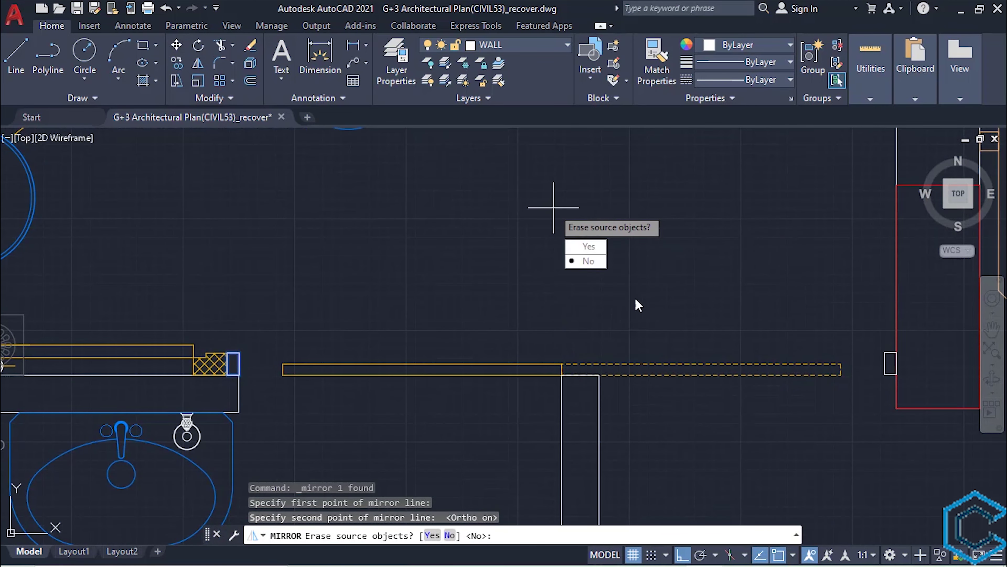
key("Return")
Step: Move the mirrored small rectangle onto the free end of the dashed door panel
left_click(885, 363)
type("m")
scroll(901, 385, "up", 4)
left_click(890, 358)
left_click(748, 358)
Step: Move both door panels and the right end rectangle together so the solid panel's free end starts inside the left end rectangle
left_click(610, 348)
left_click(579, 397)
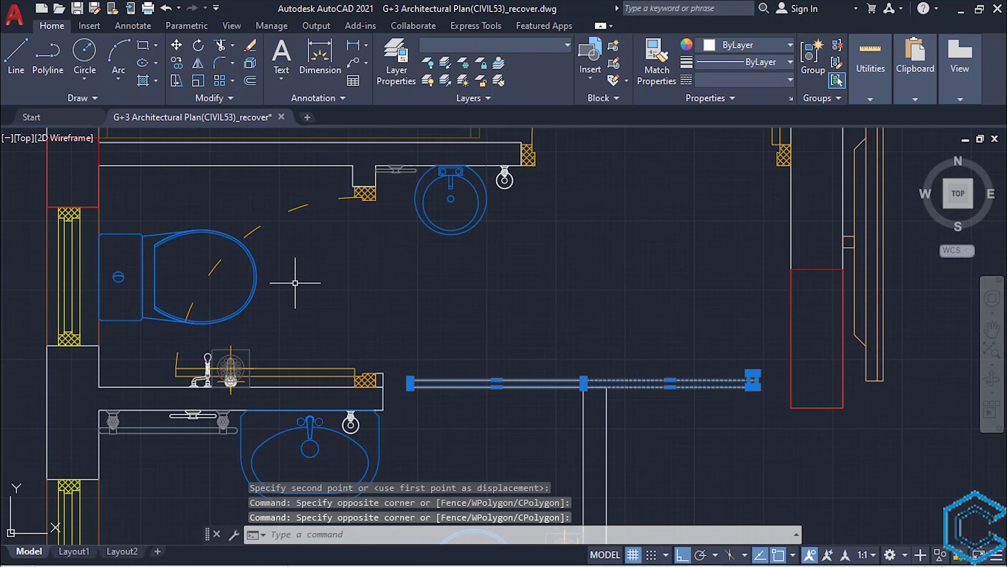
type("m")
scroll(417, 399, "up", 5)
left_click(617, 352)
left_click(319, 345)
middle_click_drag(319, 344, 381, 370)
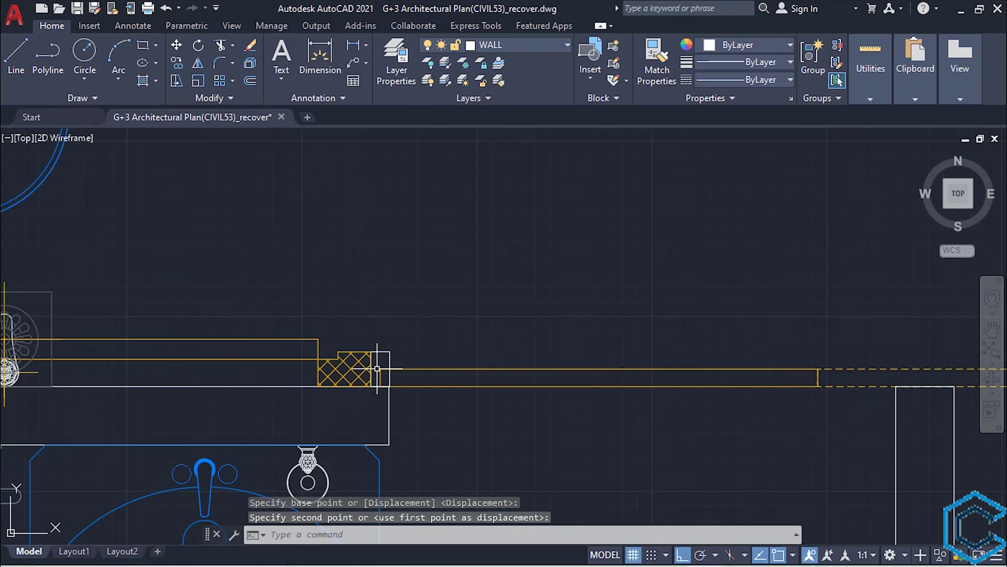
Step: Erase the hatched door frame beside the left end rectangle and move that rectangle 1" to the left, away from the door panel
left_click(349, 369)
key("Delete")
type("m")
left_click(381, 369)
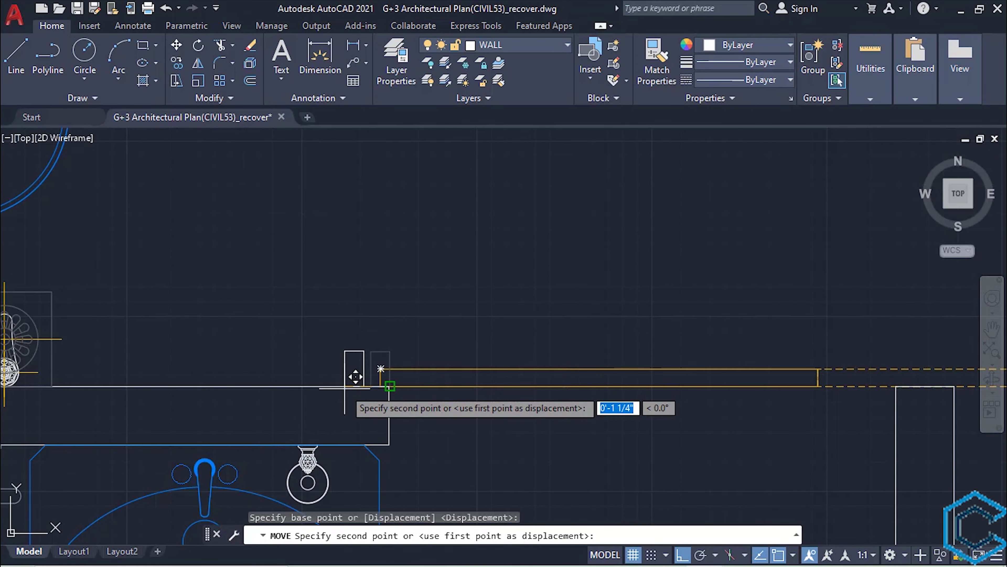
type("1")
key("Return")
scroll(533, 383, "down", 3)
middle_click_drag(533, 382, 472, 423)
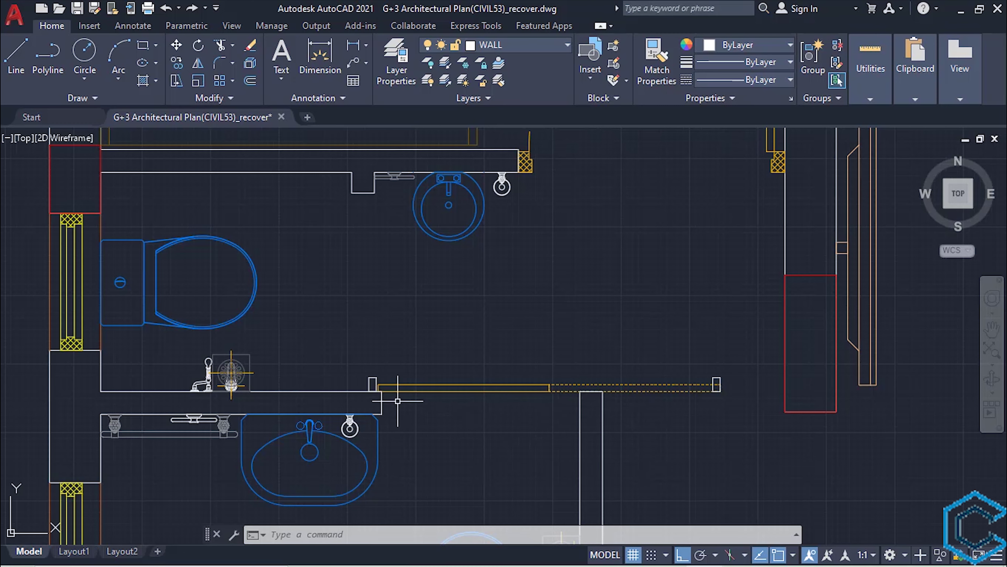
Step: Erase the entire sliding door, including the solid and dashed panels and both end rectangles, from the bathroom opening
left_click(718, 358)
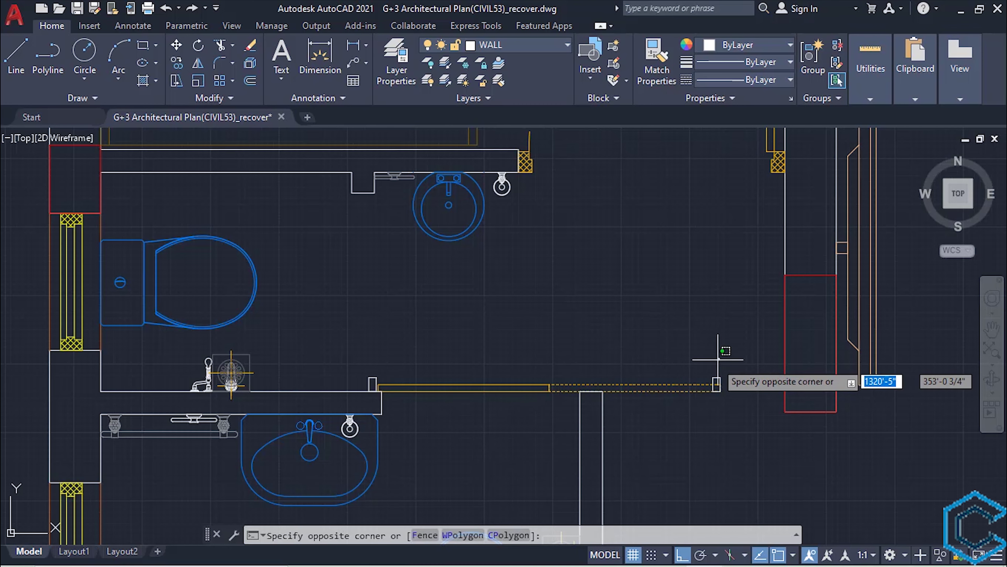
left_click(702, 412)
key("Delete")
left_click(521, 354)
left_click(452, 408)
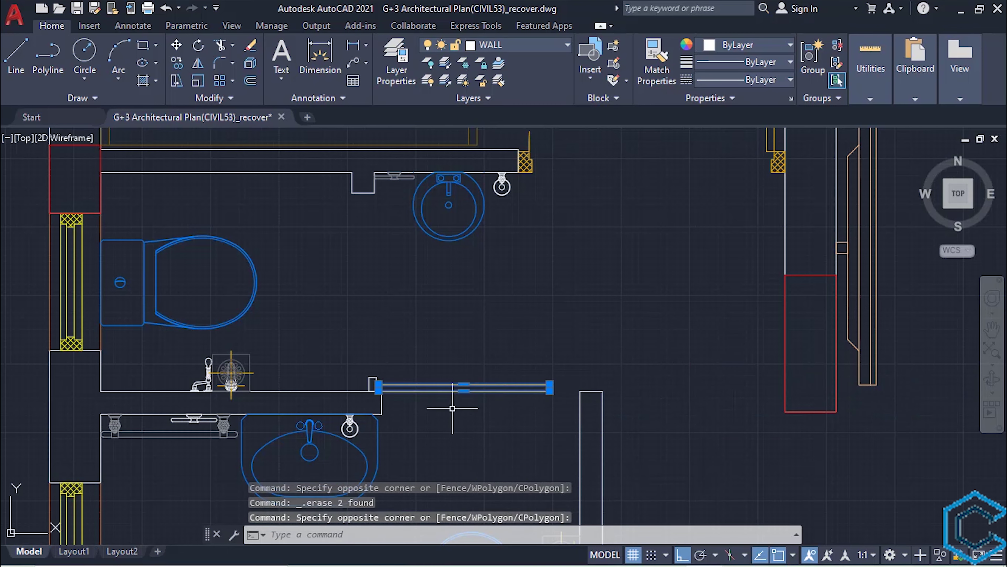
key("Delete")
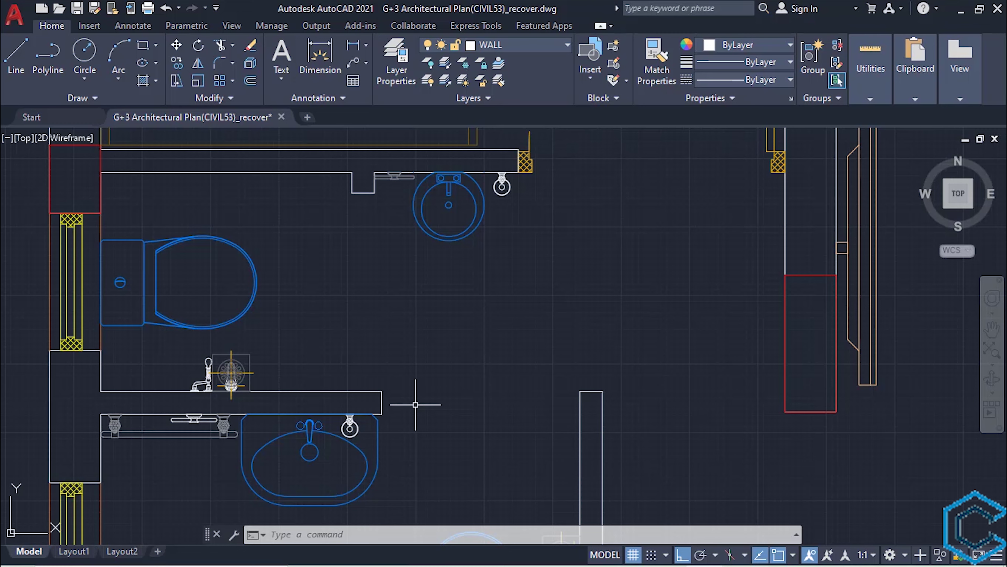
Step: Draw a 2'6" horizontal line leftward inside the bathroom wall, starting on its end face 2" above the lower corner
type("l")
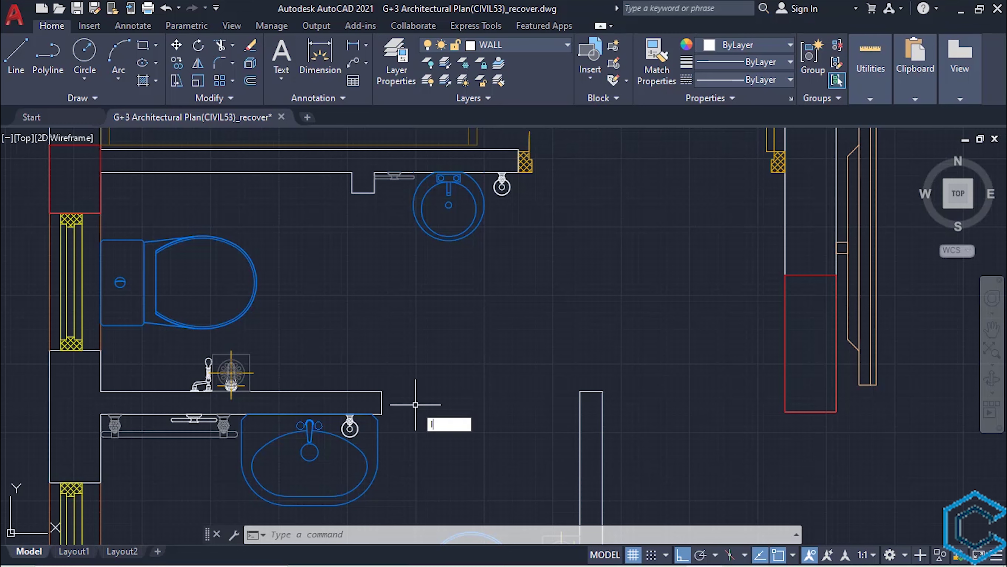
key("Return")
scroll(418, 409, "up", 5)
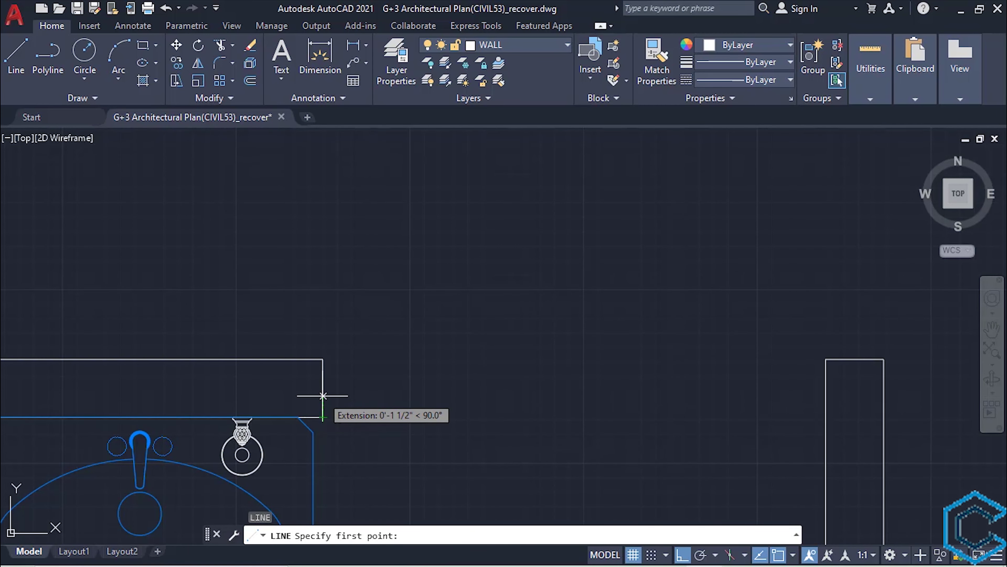
type("2")
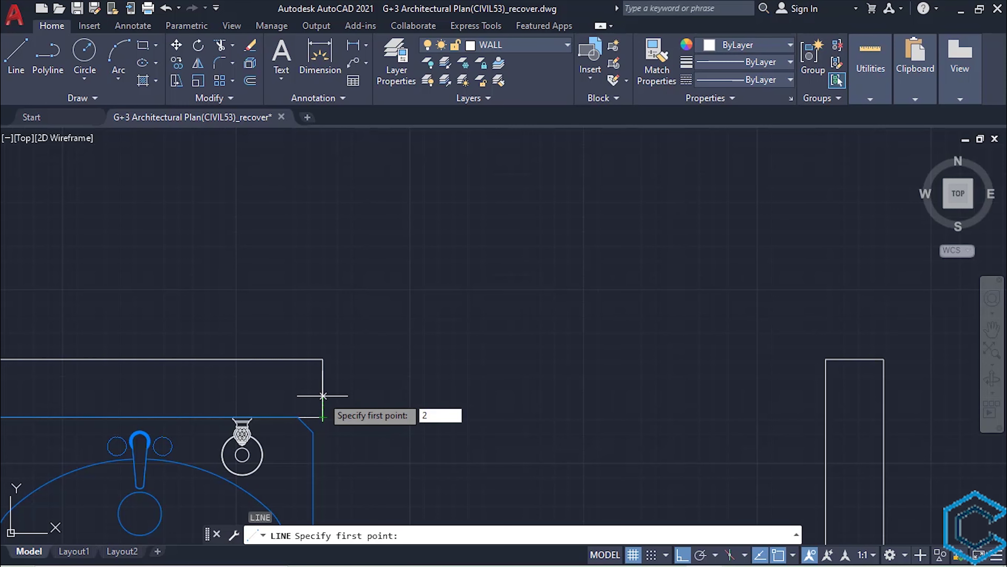
type("\"")
key("Return")
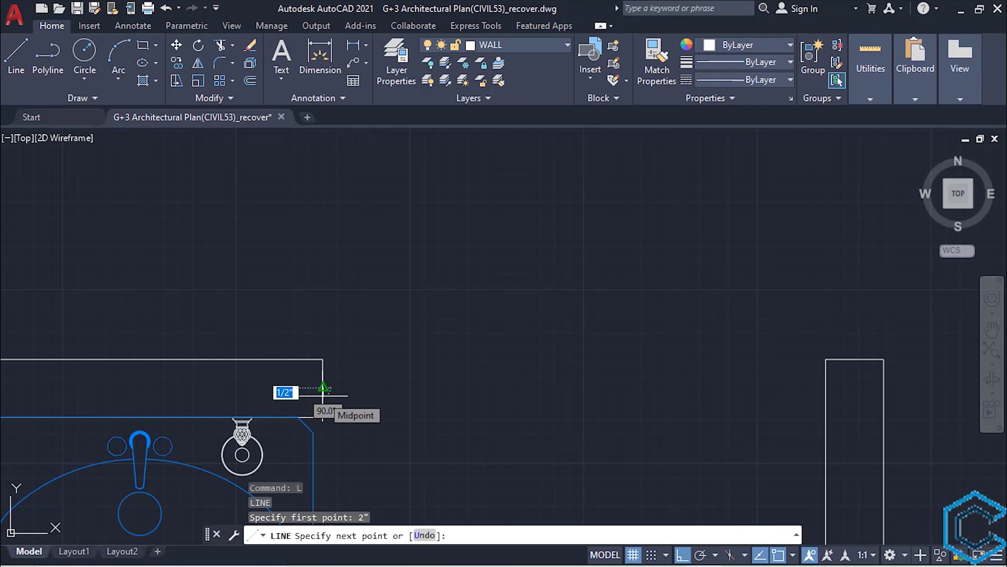
middle_click_drag(215, 391, 407, 404)
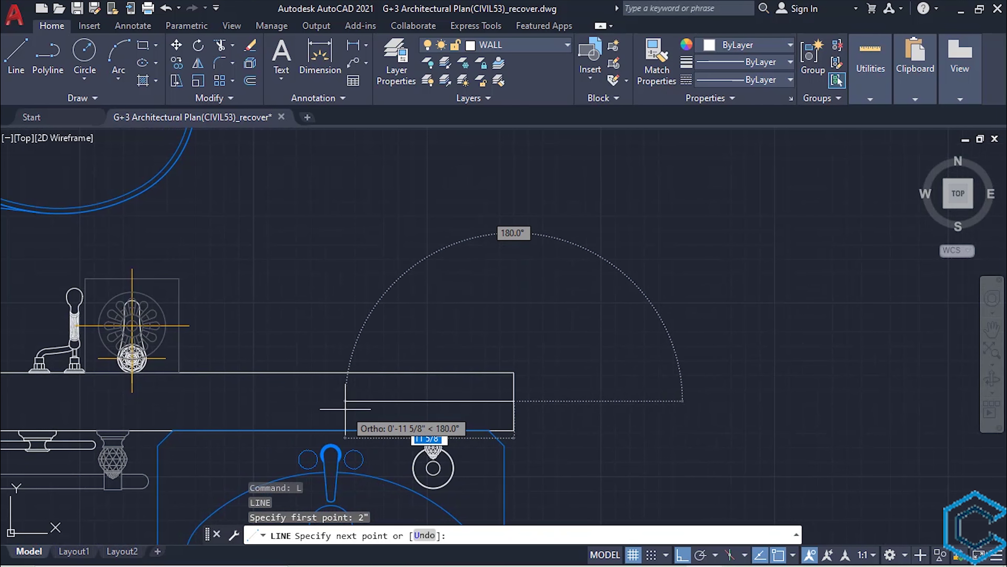
type("2'6")
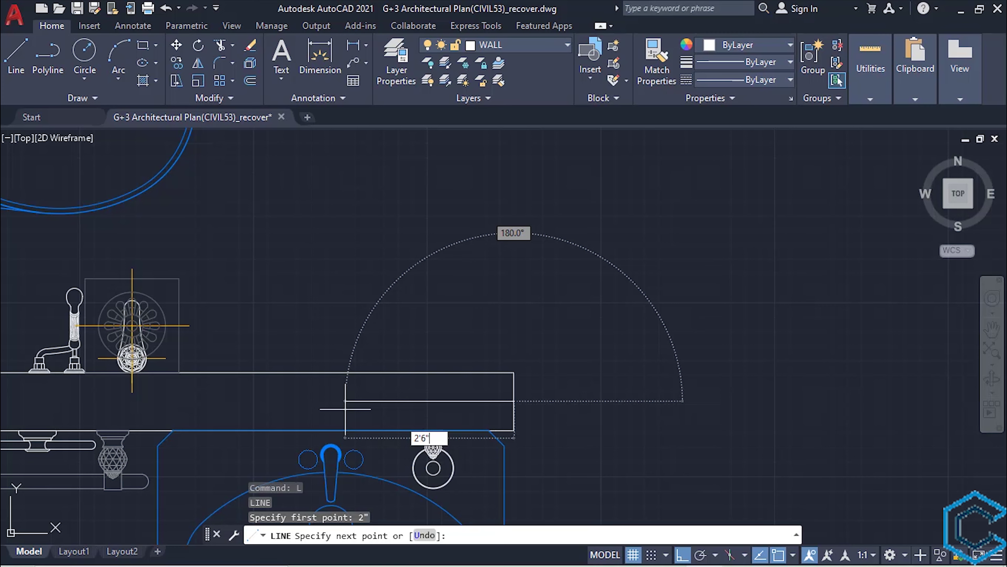
key("Return")
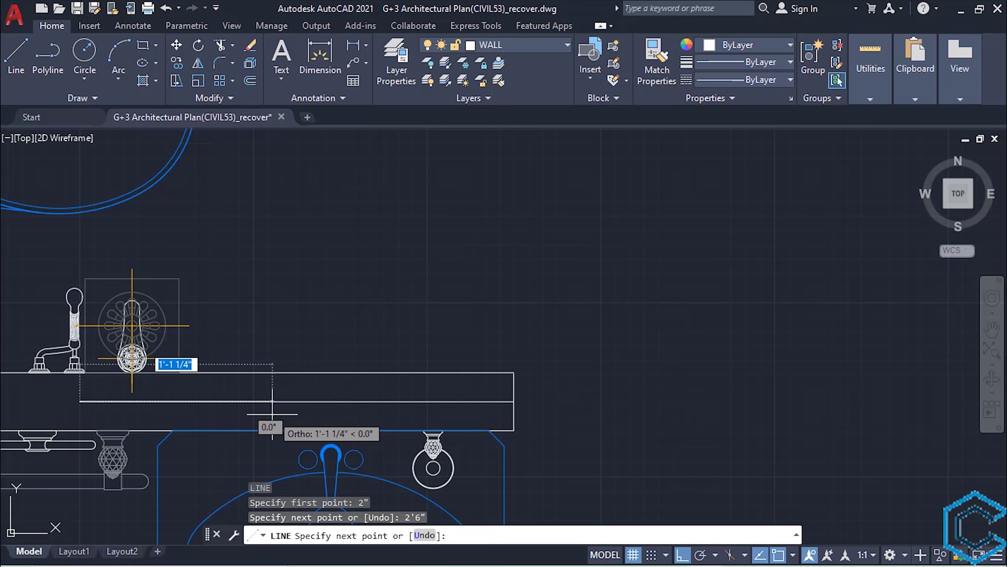
key("Escape")
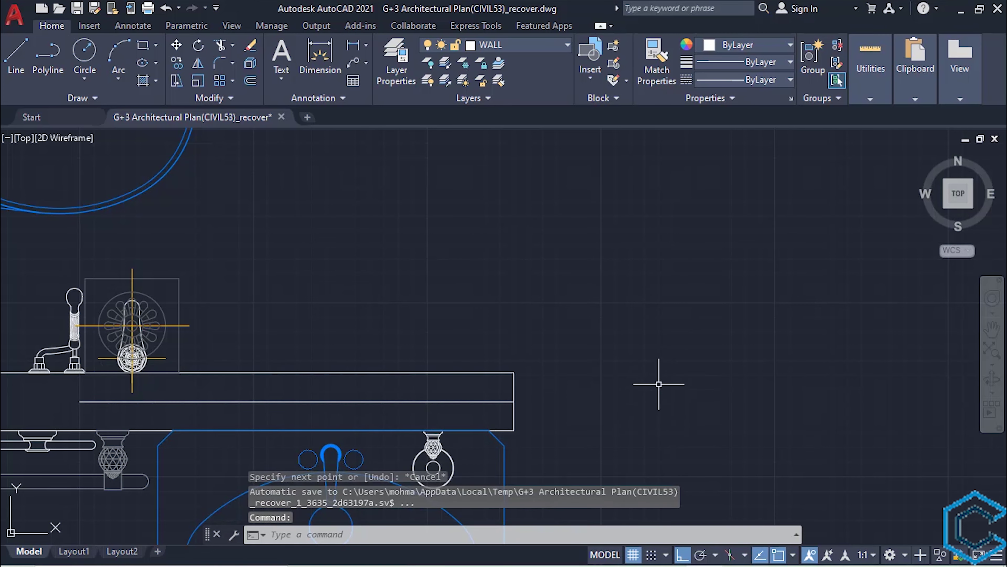
Step: Start an Offset for the horizontal line inside the bathroom wall
type("o")
key("Return")
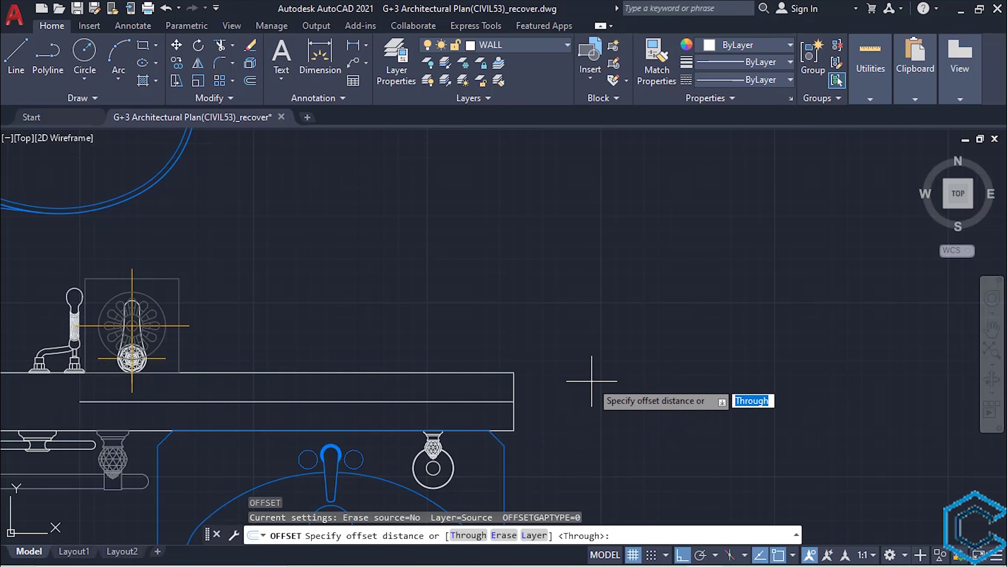